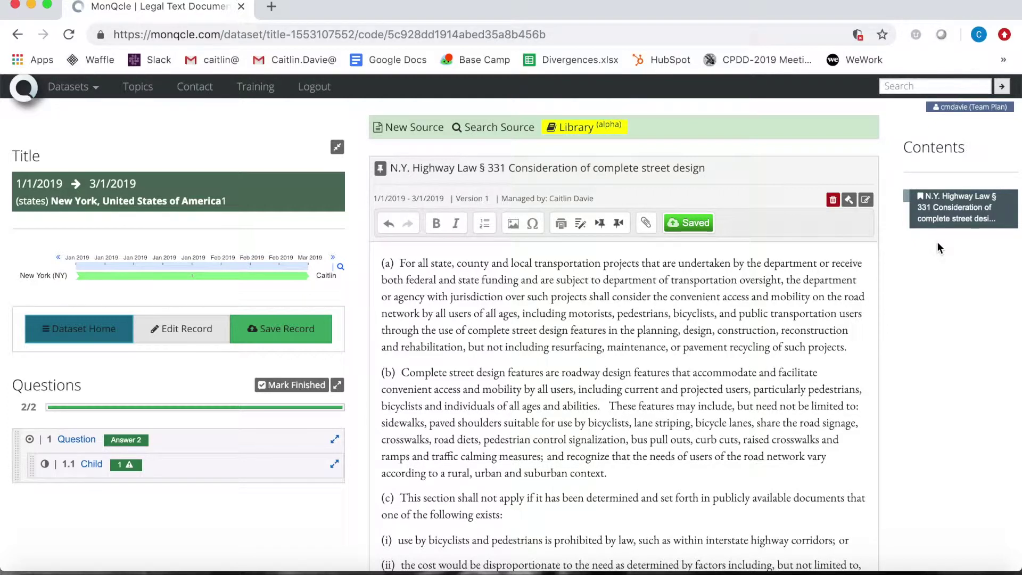
Review the answer options, citations area and caution flag of Question 1.
{"action": "left_click", "coordinate": [67, 441]}
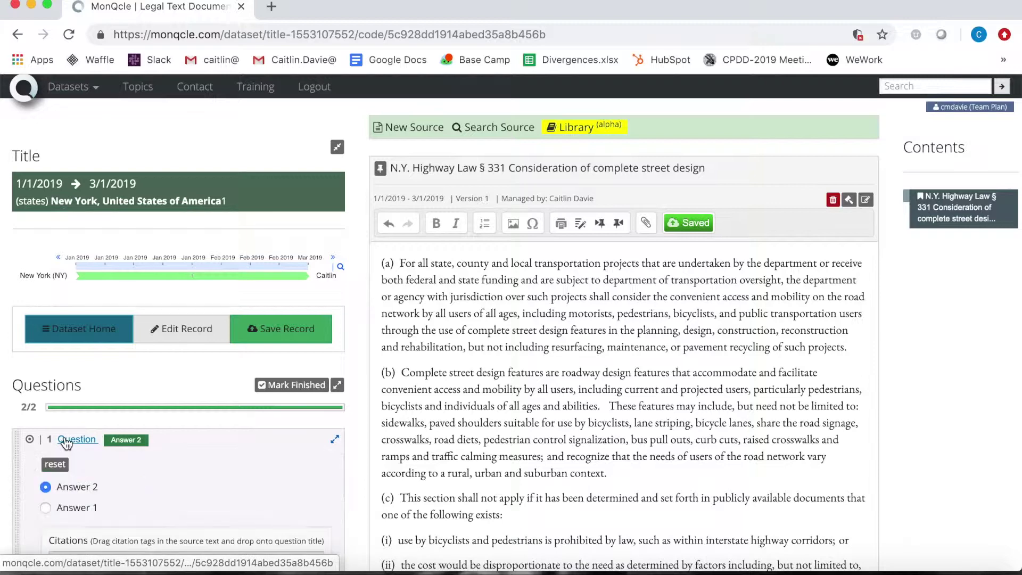
{"action": "scroll", "coordinate": [112, 485], "scroll_direction": "down", "scroll_amount": 1}
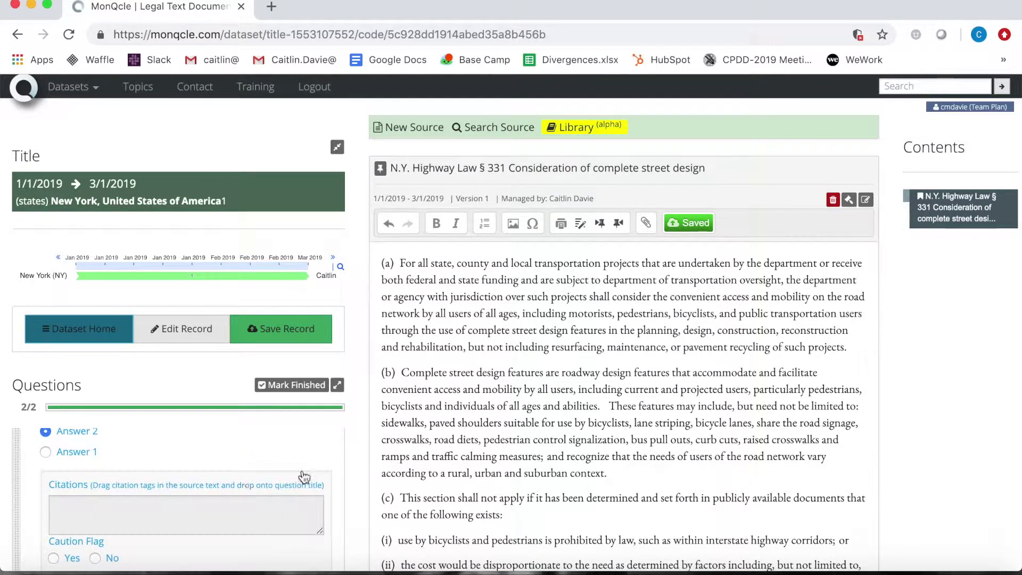
{"action": "scroll", "coordinate": [267, 490], "scroll_direction": "down", "scroll_amount": 3}
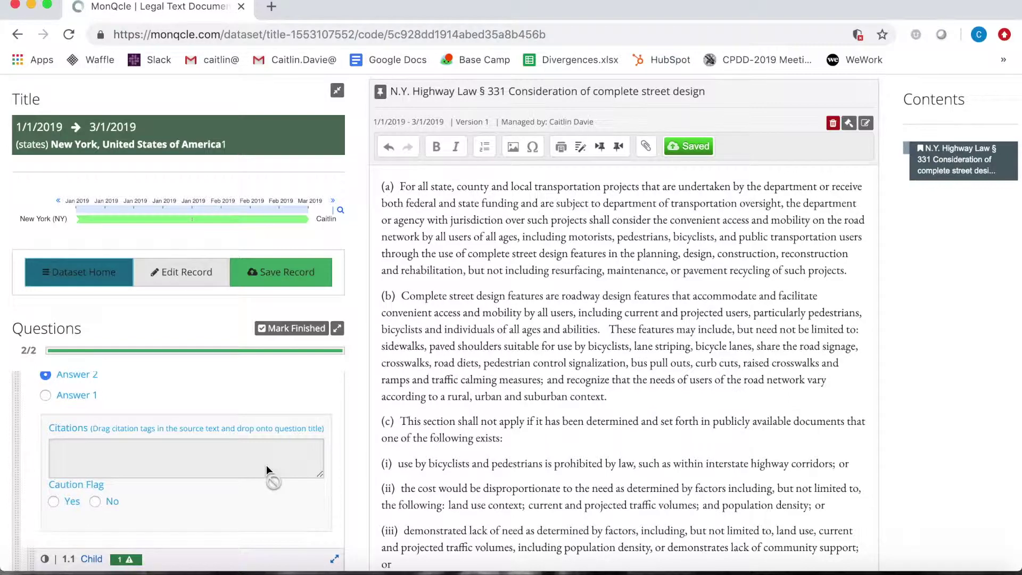
{"action": "scroll", "coordinate": [266, 465], "scroll_direction": "up", "scroll_amount": 2}
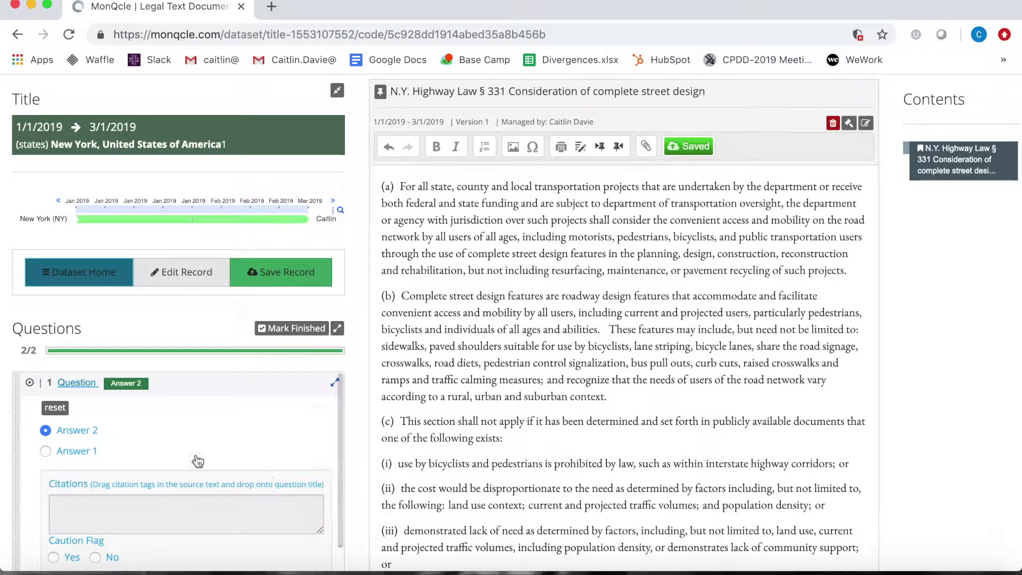
{"action": "left_click", "coordinate": [71, 383]}
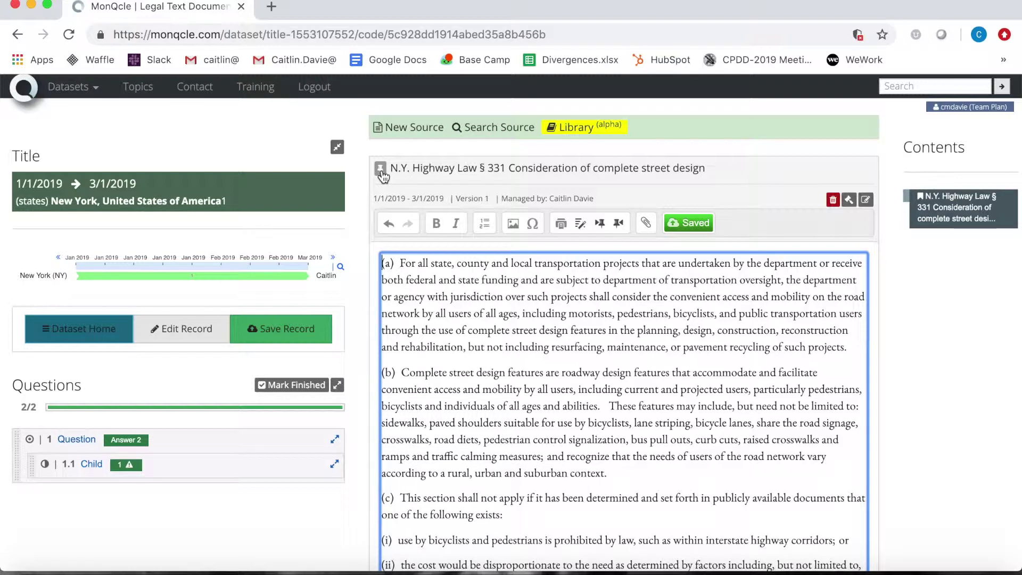
Add a full-document markup with the tags "Tag 1, complete street design" and the pin-cite "N.Y. Highway Law § 331".
{"action": "left_click", "coordinate": [380, 169]}
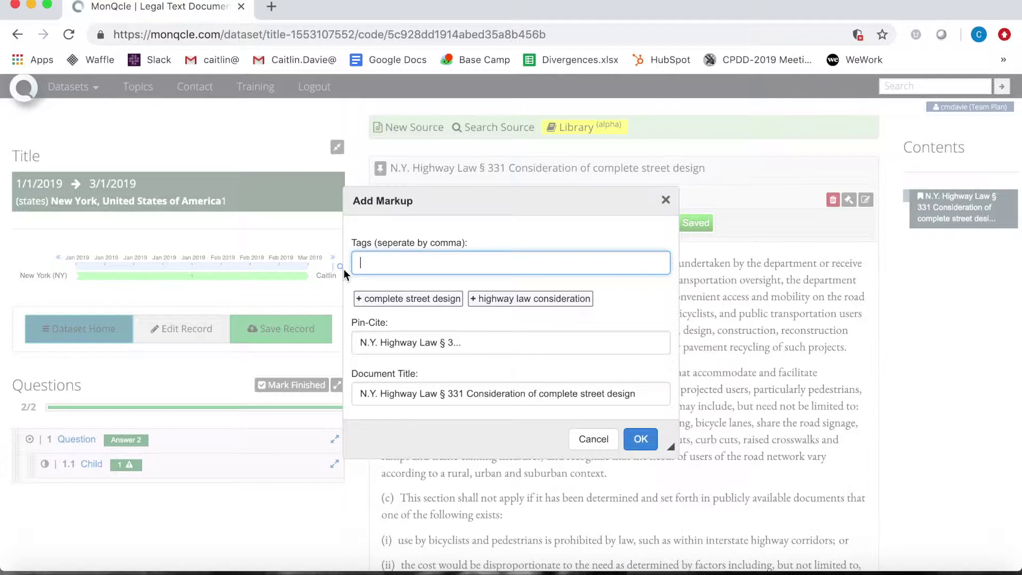
{"action": "type", "text": "Tag 1"}
{"action": "left_click", "coordinate": [456, 303]}
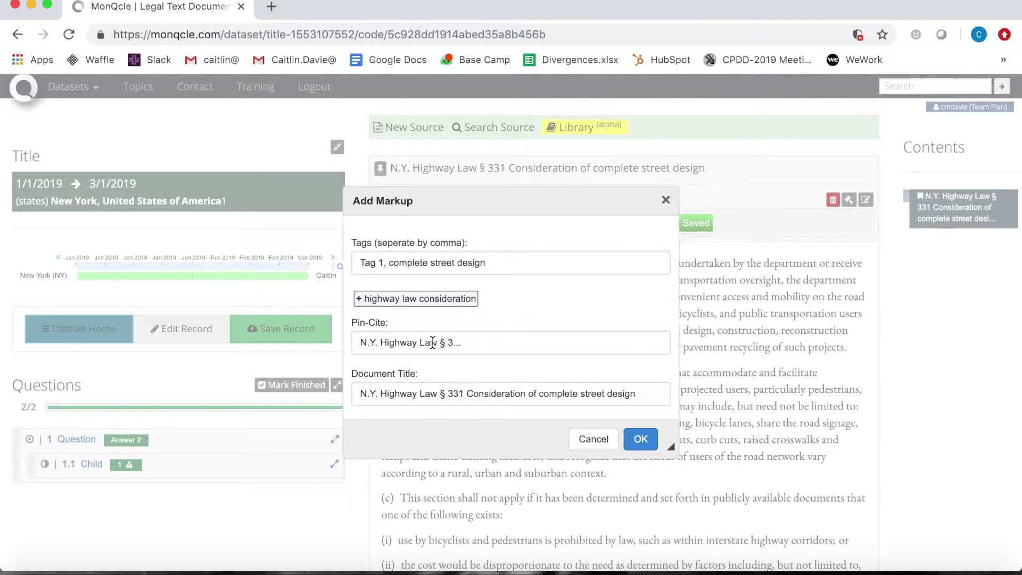
{"action": "left_click", "coordinate": [476, 339]}
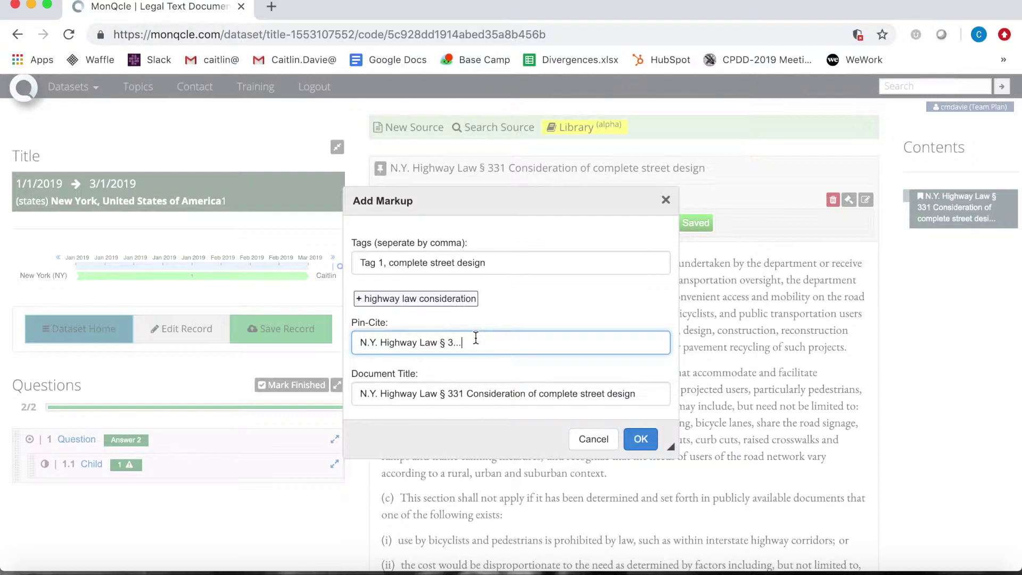
{"action": "key", "text": "BackSpace"}
{"action": "key", "text": "BackSpace"}
{"action": "type", "text": "31"}
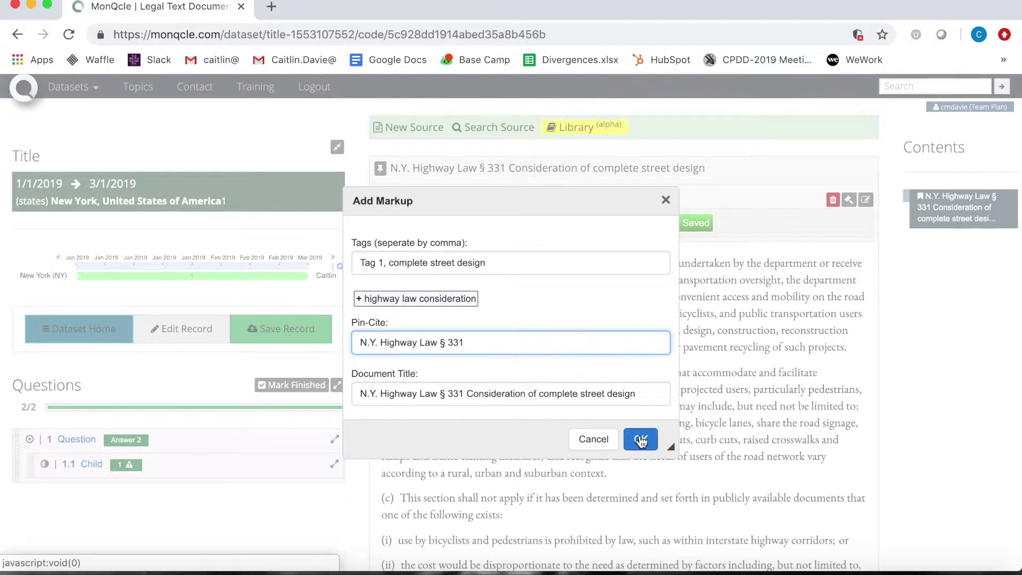
{"action": "left_click", "coordinate": [641, 441]}
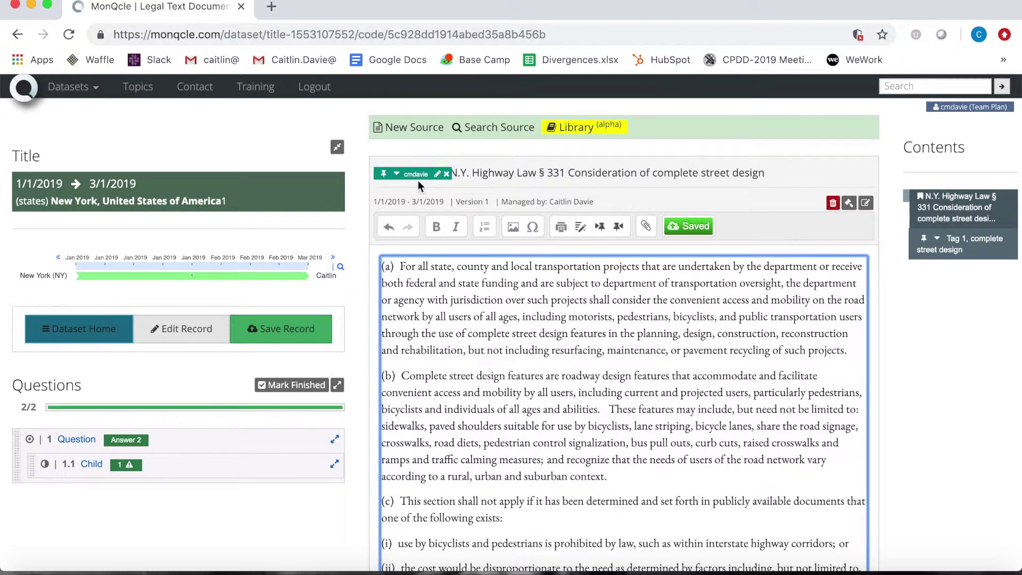
Link the full-document citation tag to Question 1 and inspect the linked citation's details.
{"action": "mouse_move", "coordinate": [392, 177]}
{"action": "left_click_drag", "start_coordinate": [416, 173], "coordinate": [101, 439]}
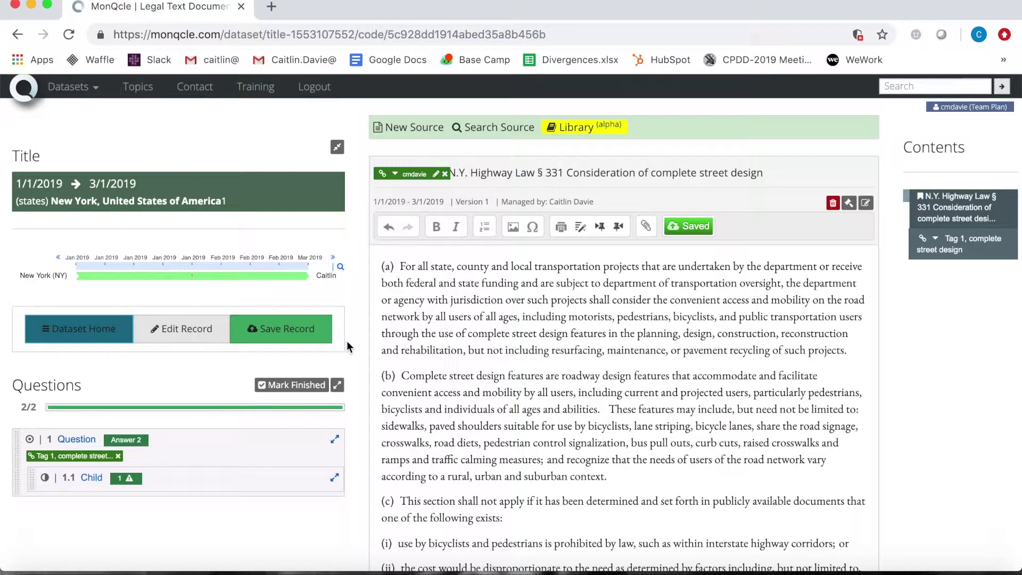
{"action": "scroll", "coordinate": [347, 341], "scroll_direction": "down", "scroll_amount": 2}
{"action": "mouse_move", "coordinate": [80, 405]}
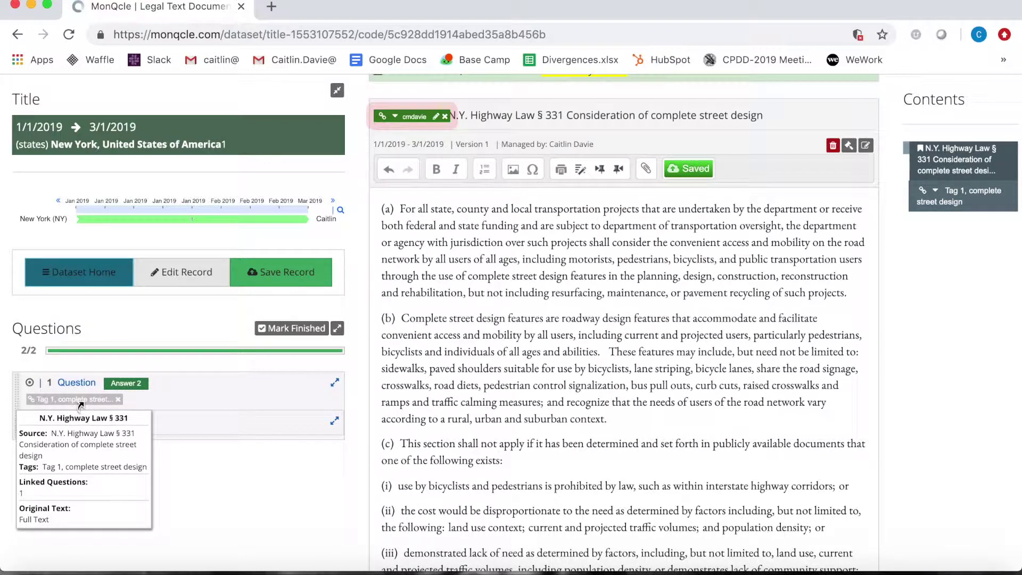
Start a markup on all of paragraph (a) with the tags "Tag 1, complete street design features".
{"action": "double_click", "coordinate": [591, 275]}
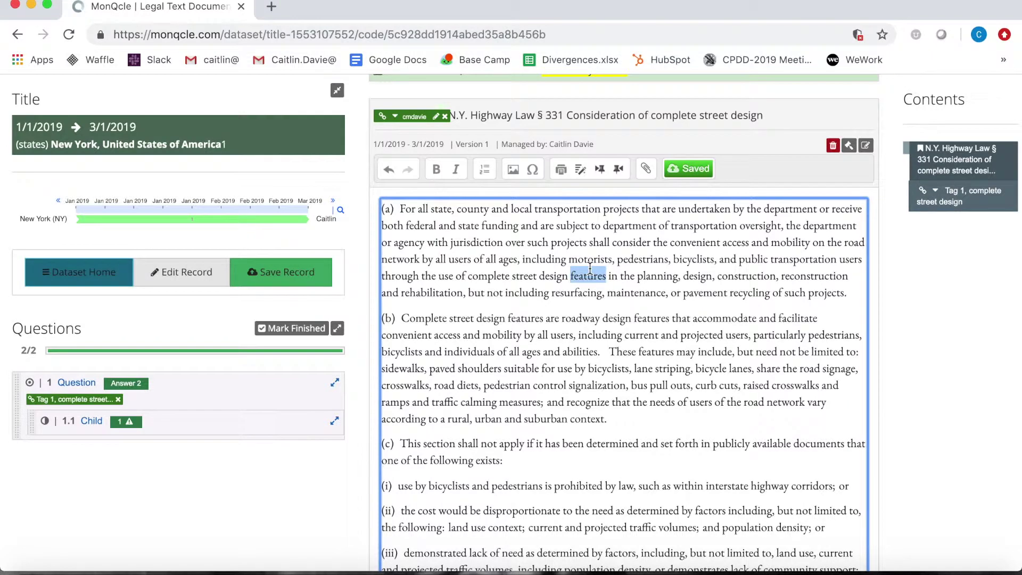
{"action": "triple_click", "coordinate": [590, 268]}
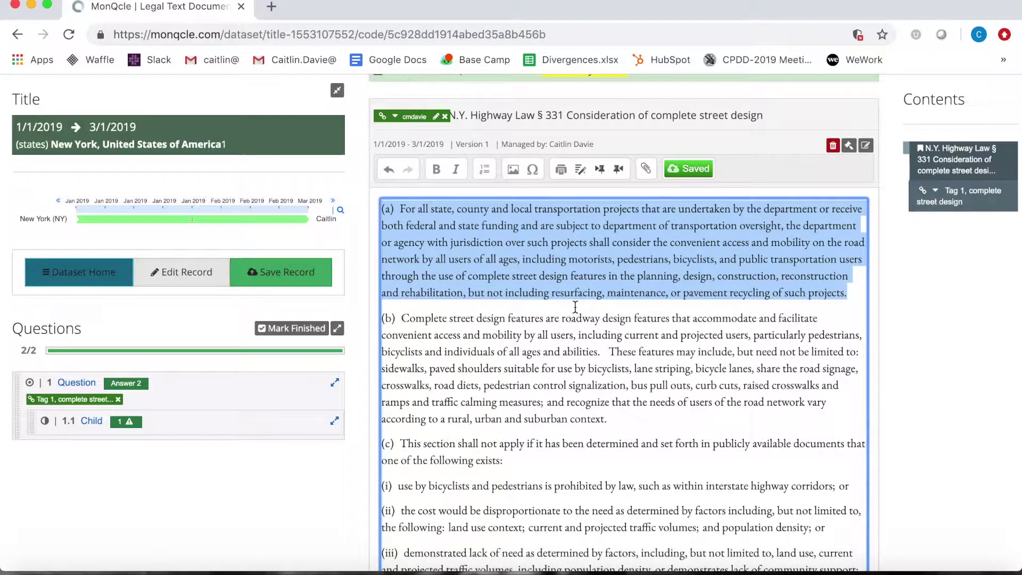
{"action": "right_click", "coordinate": [591, 273]}
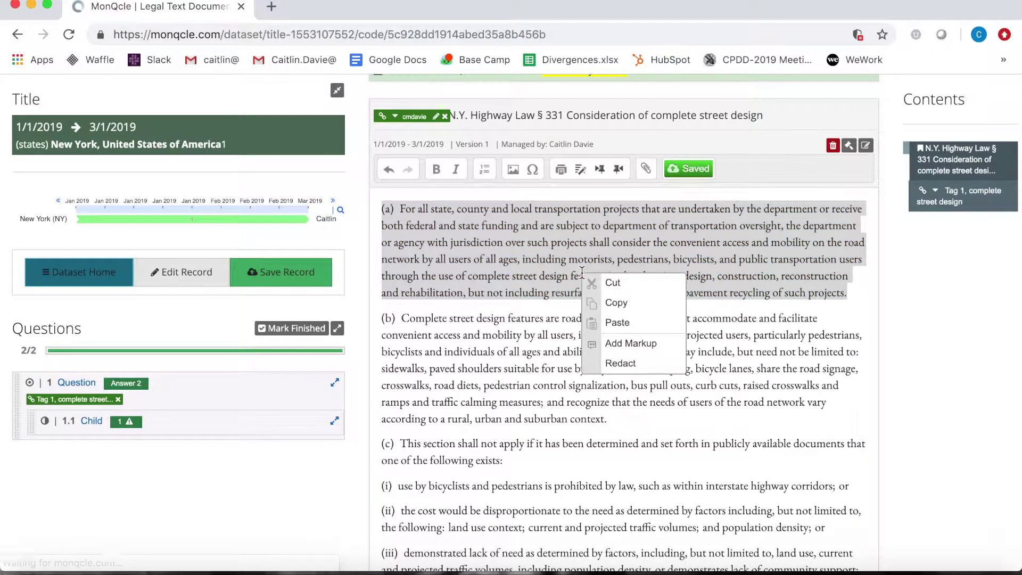
{"action": "left_click", "coordinate": [621, 343]}
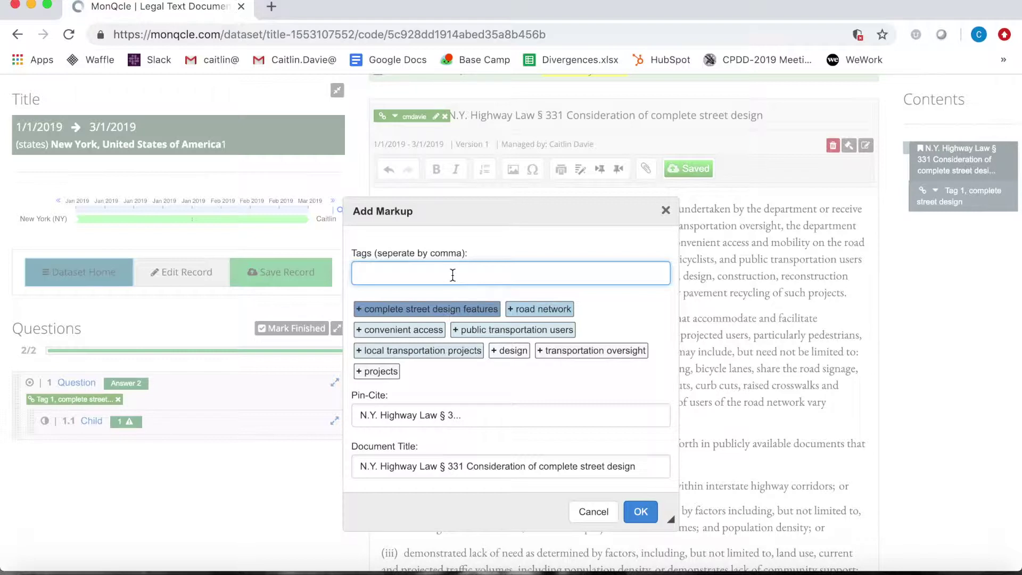
{"action": "type", "text": "Tag 1"}
{"action": "left_click", "coordinate": [461, 310]}
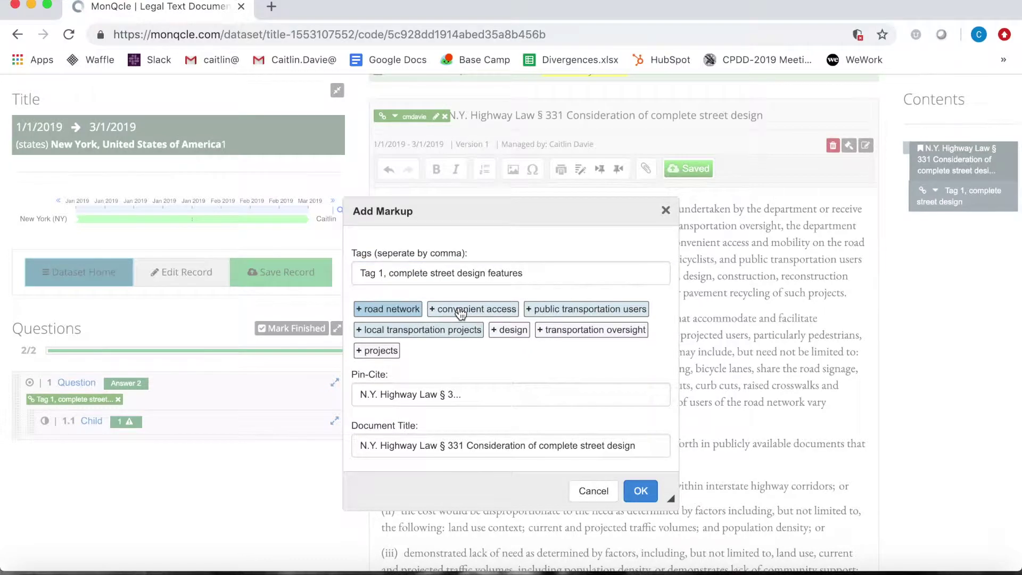
Set the paragraph (a) markup's pin-cite to "N.Y. Highway Law § 331(a)" and add the markup.
{"action": "left_click", "coordinate": [477, 398]}
{"action": "key", "text": "BackSpace"}
{"action": "key", "text": "BackSpace"}
{"action": "key", "text": "BackSpace"}
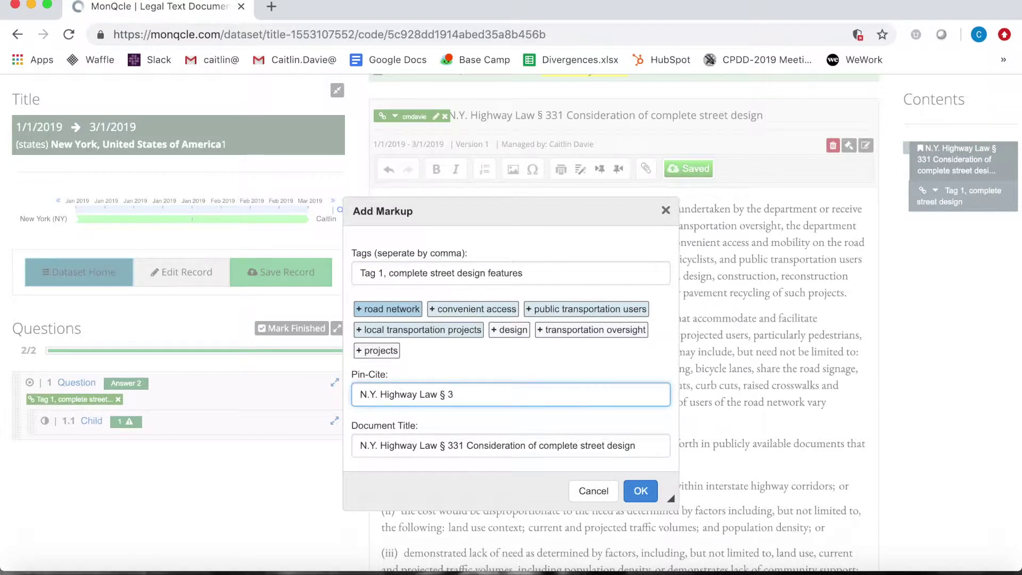
{"action": "type", "text": "31(a)"}
{"action": "left_click", "coordinate": [641, 491]}
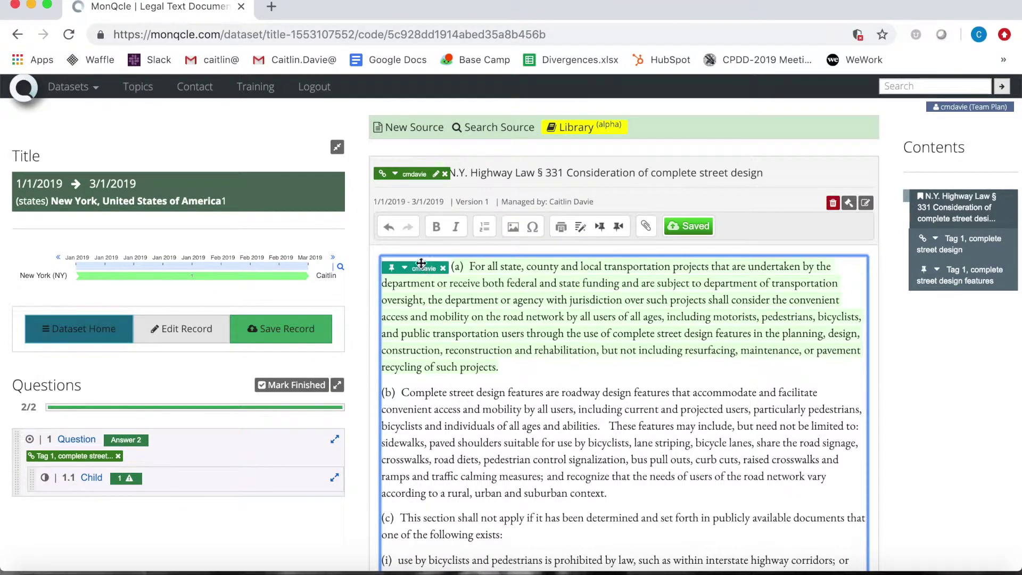
Link the paragraph (a) citation tag to Question 1 and inspect its citation details.
{"action": "mouse_move", "coordinate": [393, 265]}
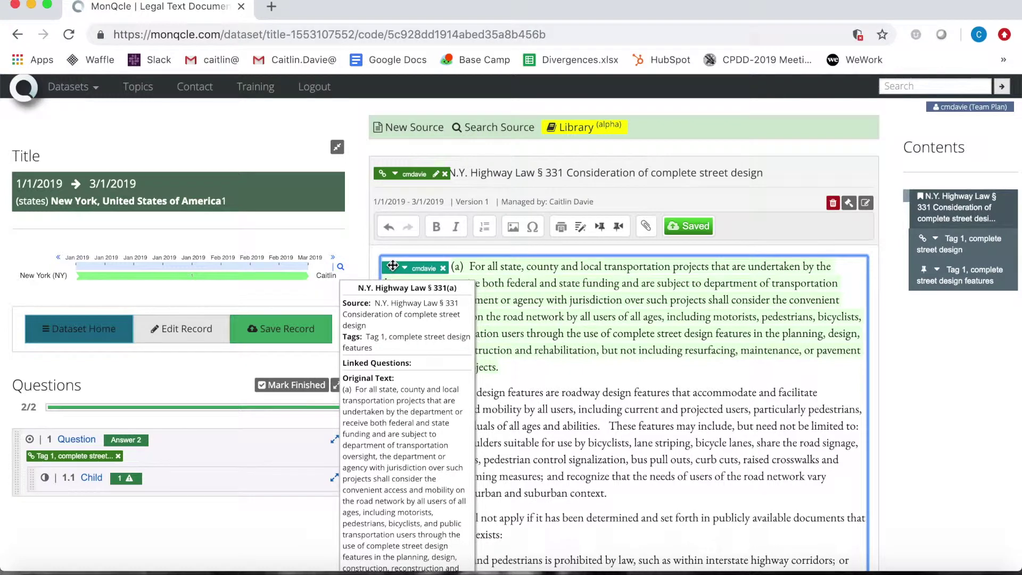
{"action": "left_click_drag", "start_coordinate": [425, 268], "coordinate": [169, 451]}
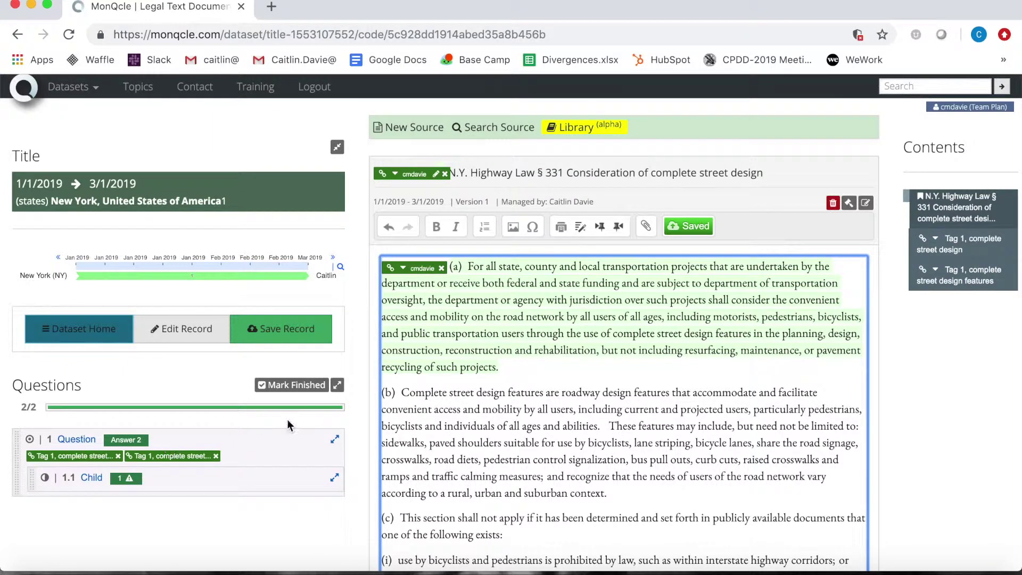
{"action": "scroll", "coordinate": [356, 413], "scroll_direction": "down", "scroll_amount": 2}
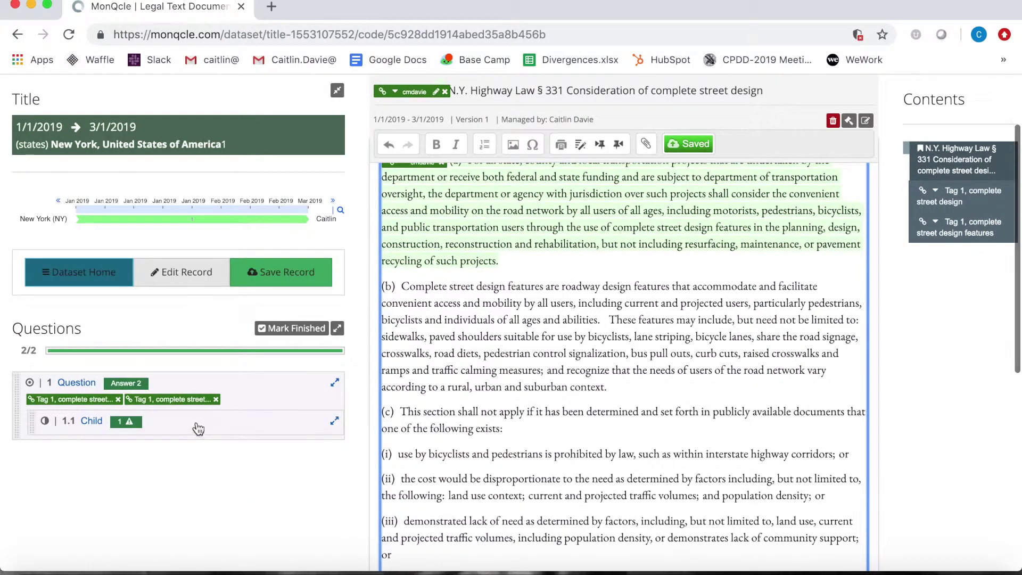
{"action": "mouse_move", "coordinate": [176, 400]}
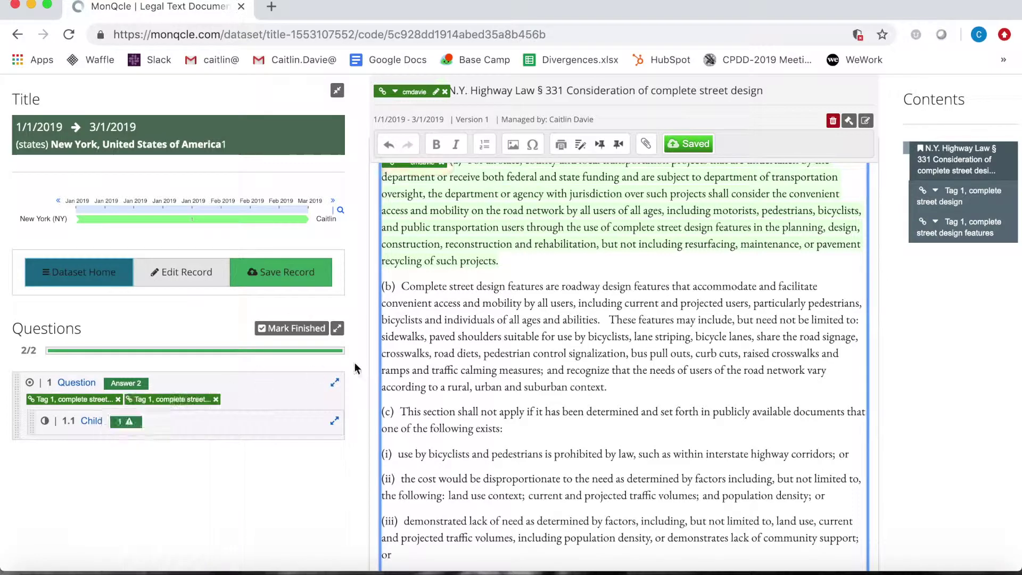
Modify the paragraph (a) markup so its tags read "Tag 1, complete street design".
{"action": "scroll", "coordinate": [362, 350], "scroll_direction": "up", "scroll_amount": 3}
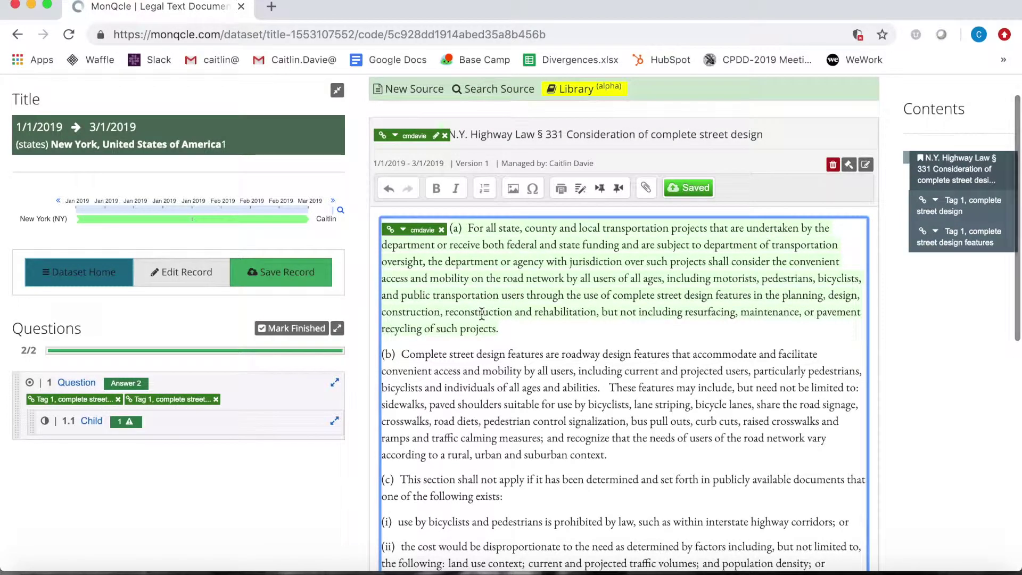
{"action": "right_click", "coordinate": [541, 262]}
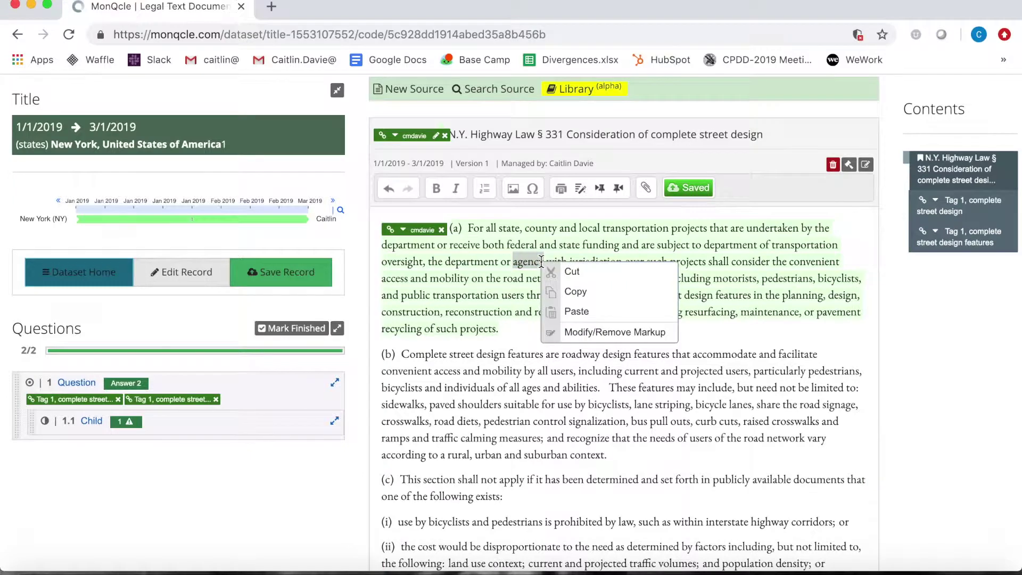
{"action": "left_click", "coordinate": [583, 333]}
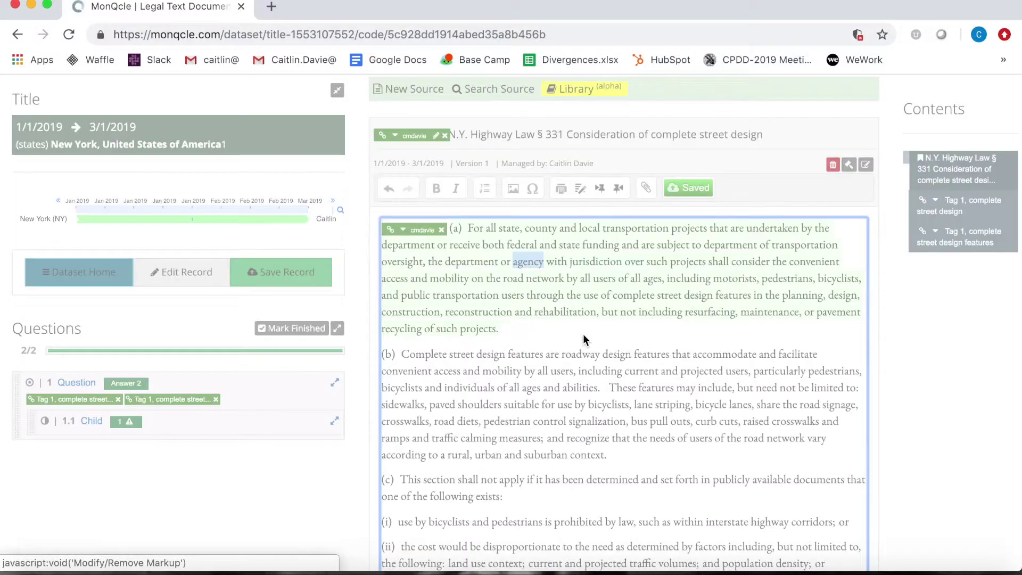
{"action": "left_click", "coordinate": [470, 271]}
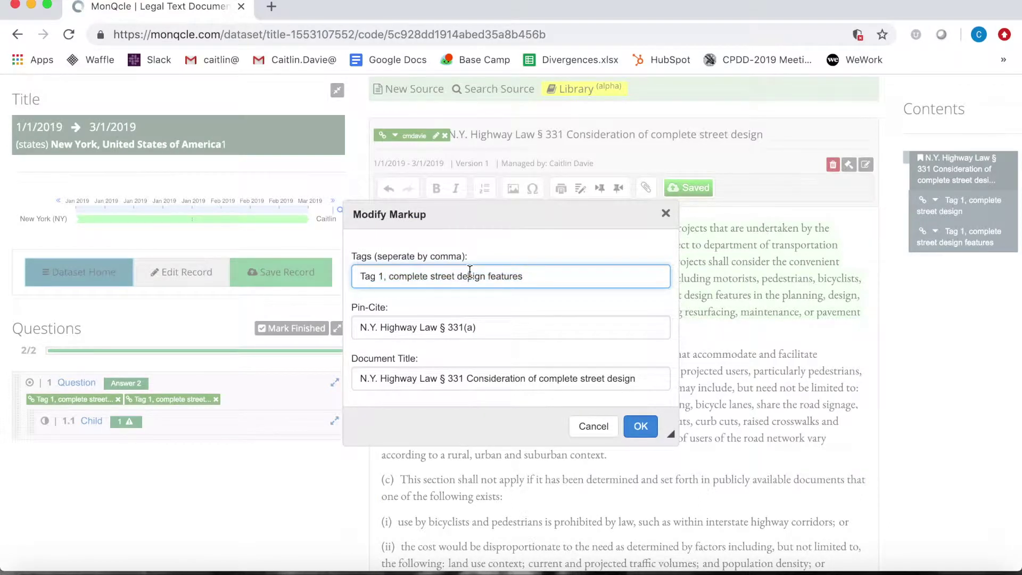
{"action": "left_click_drag", "start_coordinate": [526, 281], "coordinate": [487, 278]}
{"action": "key", "text": "BackSpace"}
{"action": "left_click", "coordinate": [641, 425]}
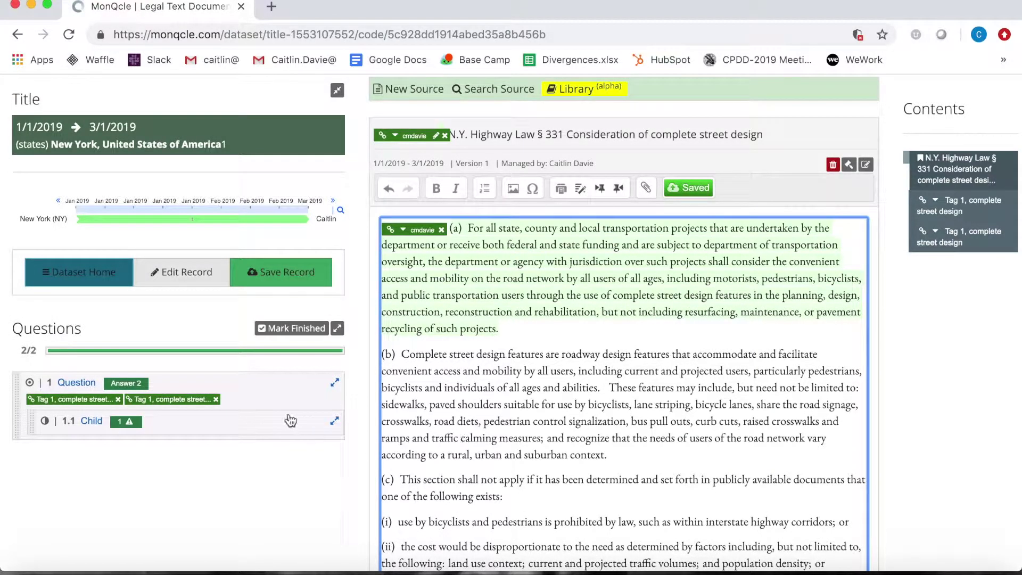
Unlink the § 331(a) citation from Question 1 and delete the markup from paragraph (a).
{"action": "mouse_move", "coordinate": [214, 406]}
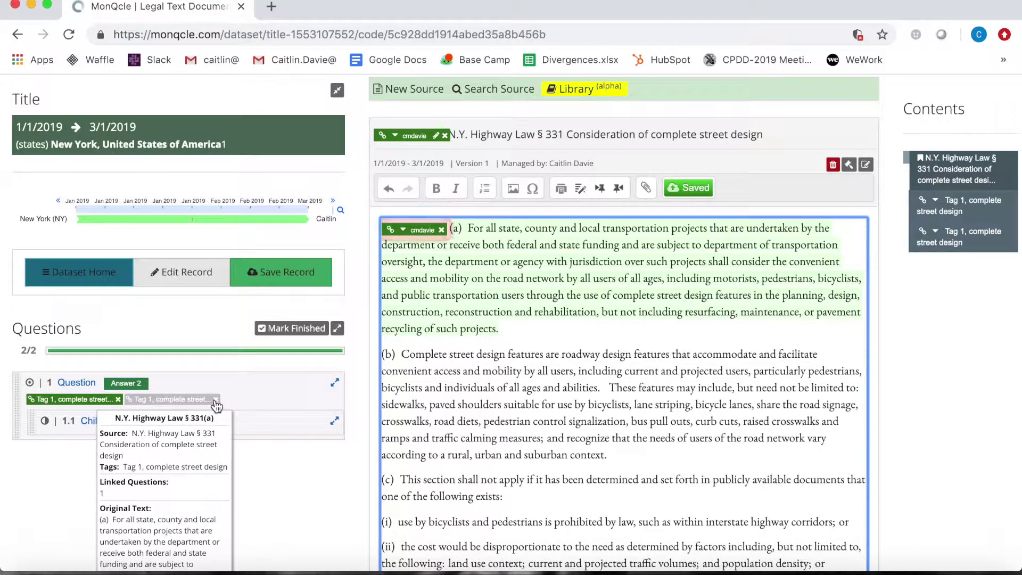
{"action": "left_click", "coordinate": [215, 401]}
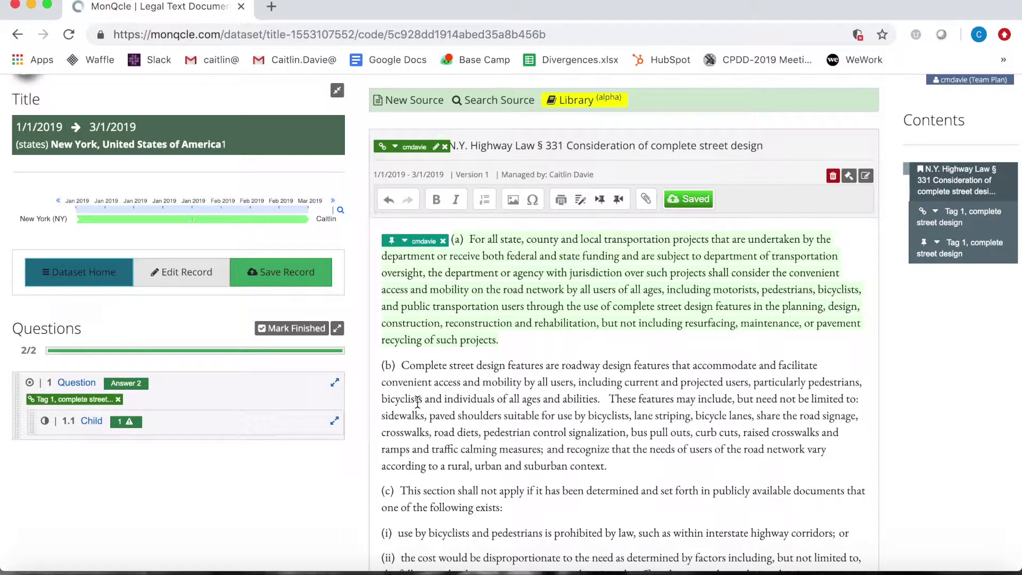
{"action": "left_click", "coordinate": [444, 242]}
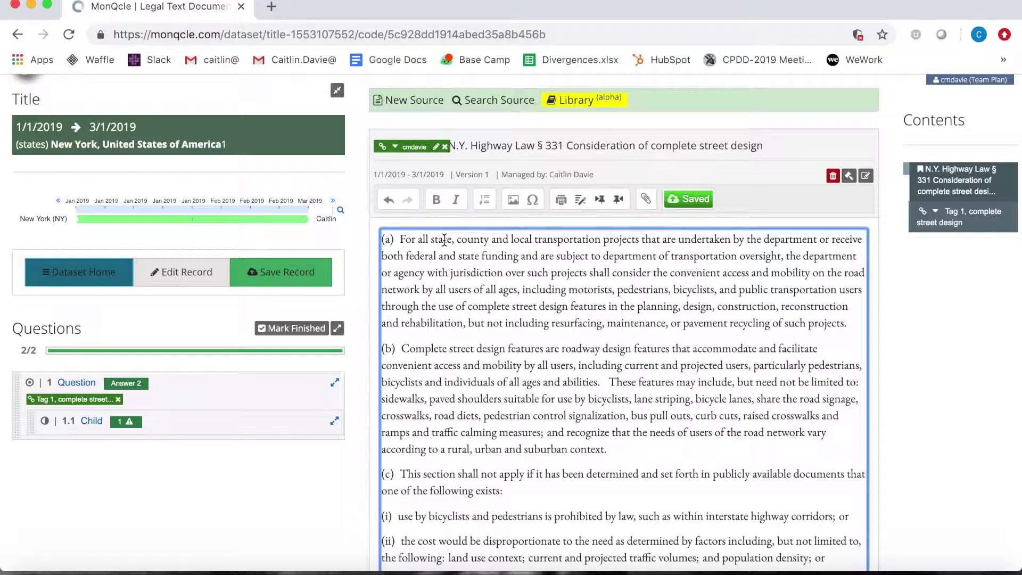
Mark the New York record as finished and save it.
{"action": "left_click", "coordinate": [296, 328]}
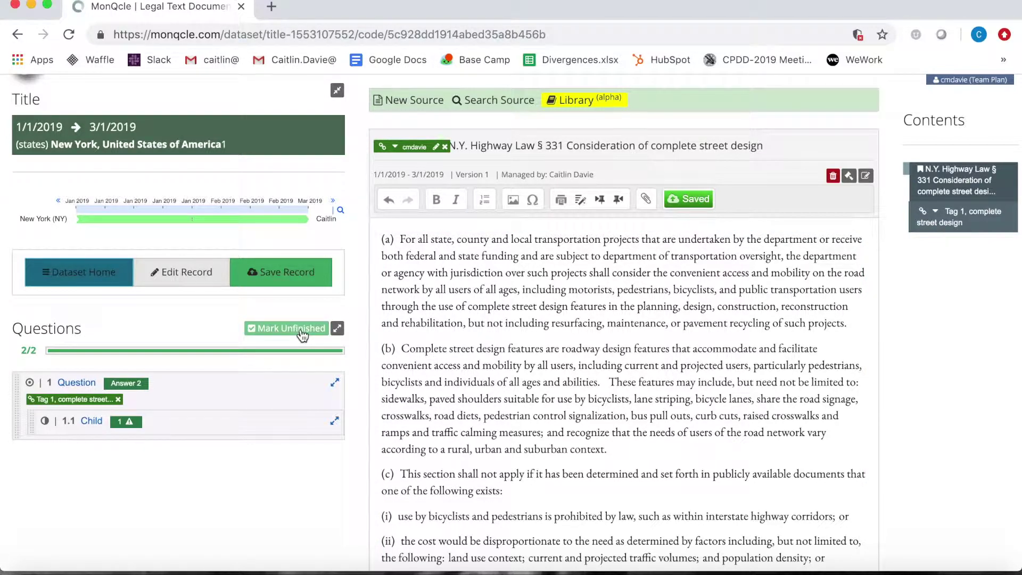
{"action": "left_click", "coordinate": [67, 287]}
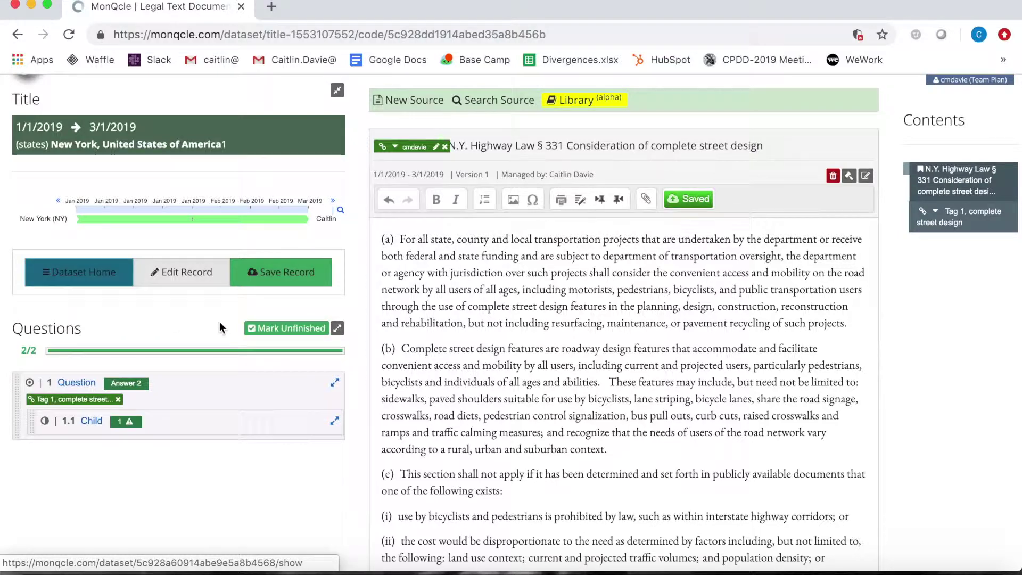
{"action": "left_click", "coordinate": [294, 280]}
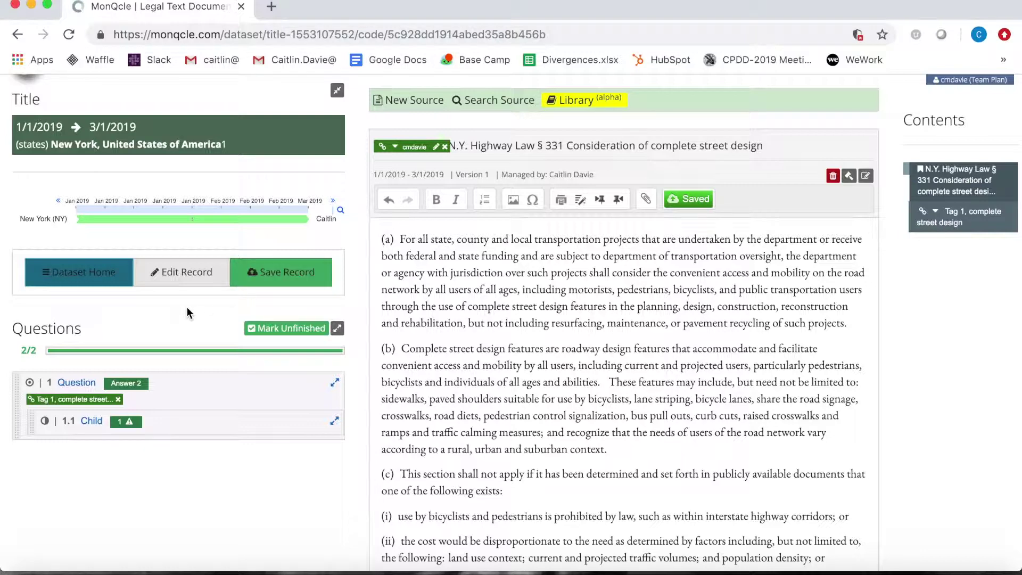